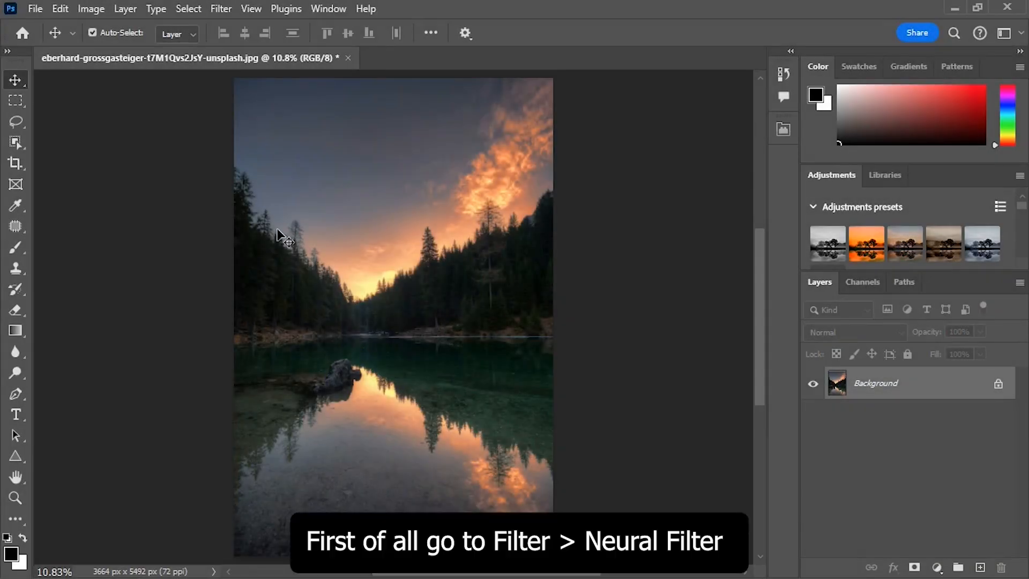
Apply the Depth Blur neural filter to the photo with only the depth map output to a new layer.
click(226, 14)
click(244, 89)
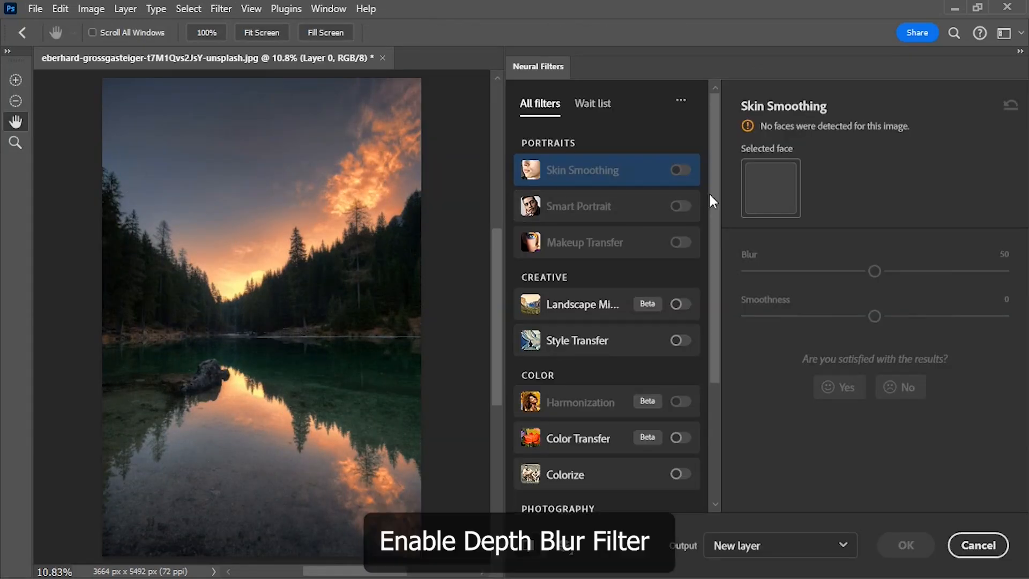
drag(711, 197, 723, 358)
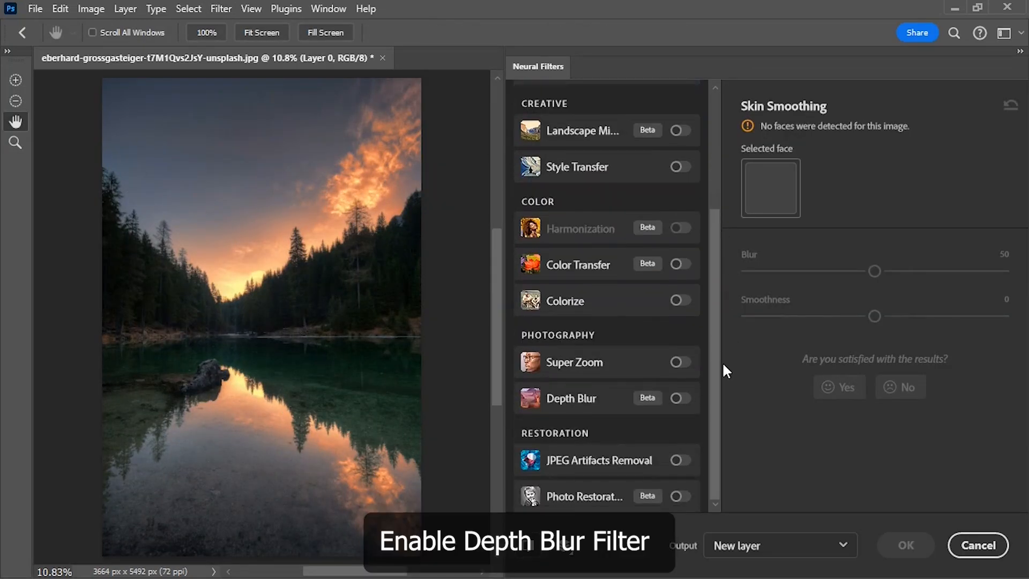
click(620, 404)
click(679, 398)
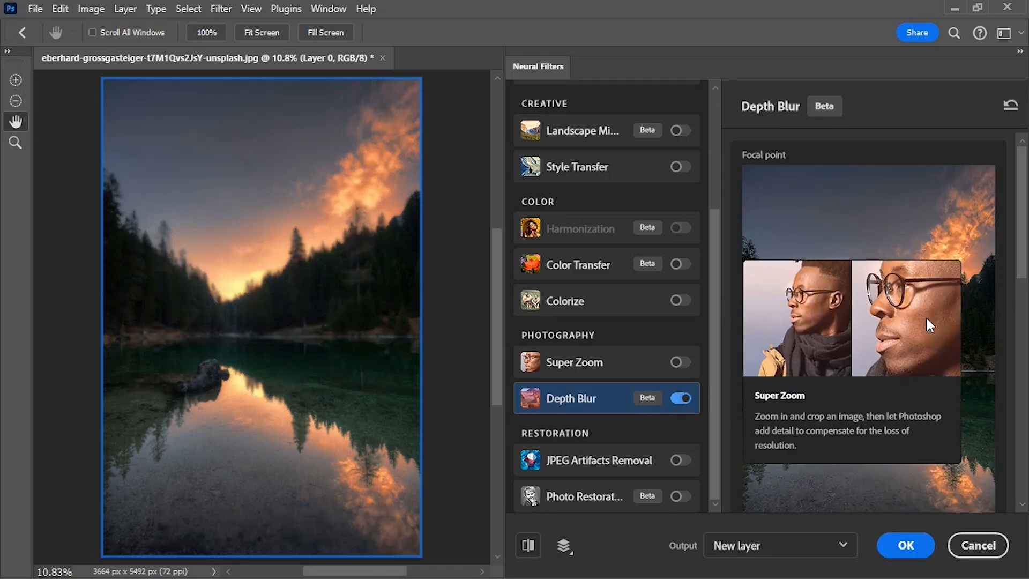
drag(1019, 259, 1022, 474)
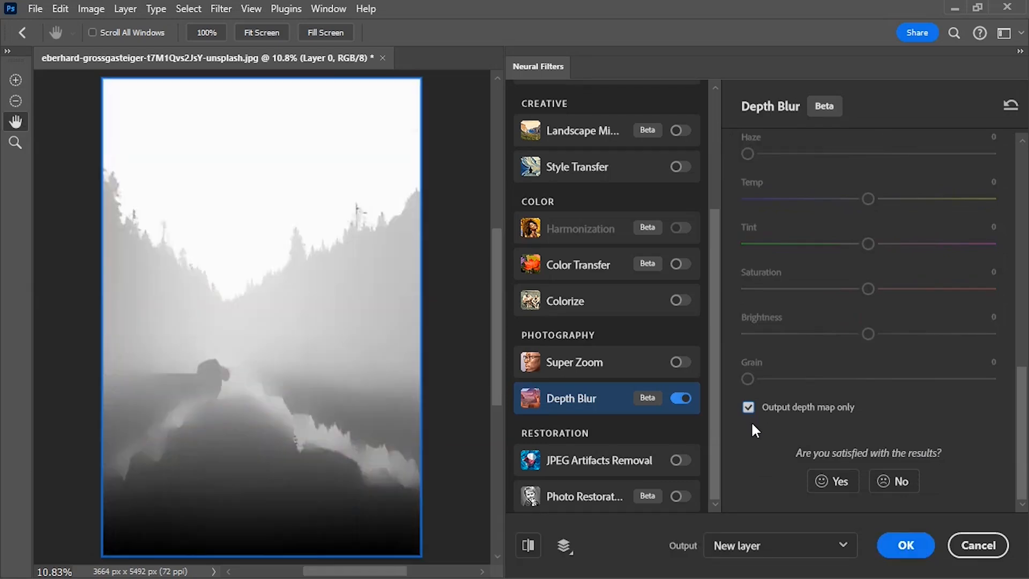
click(899, 546)
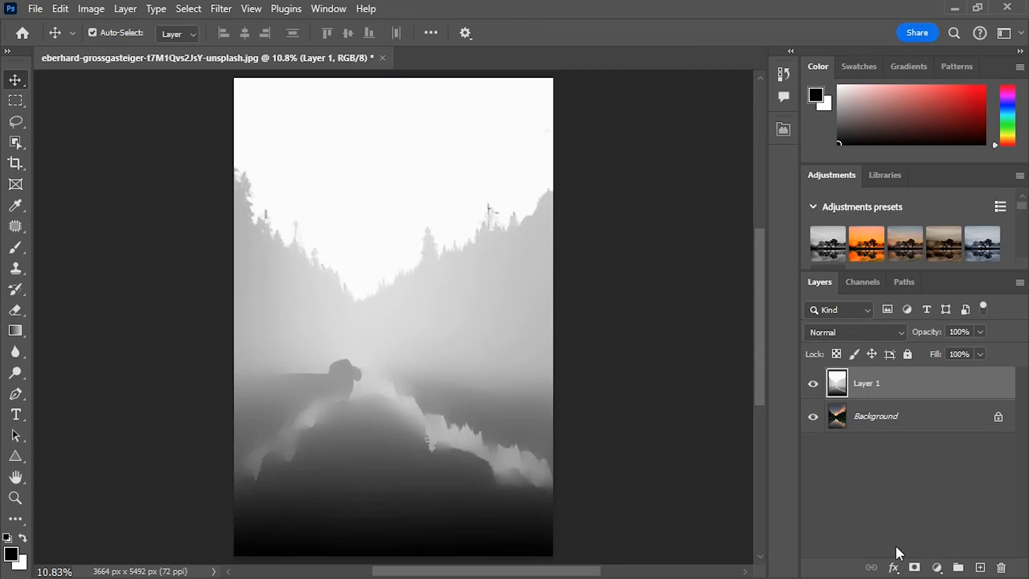
Load the depth map's RGB channel as a selection and hide the depth map layer.
click(857, 283)
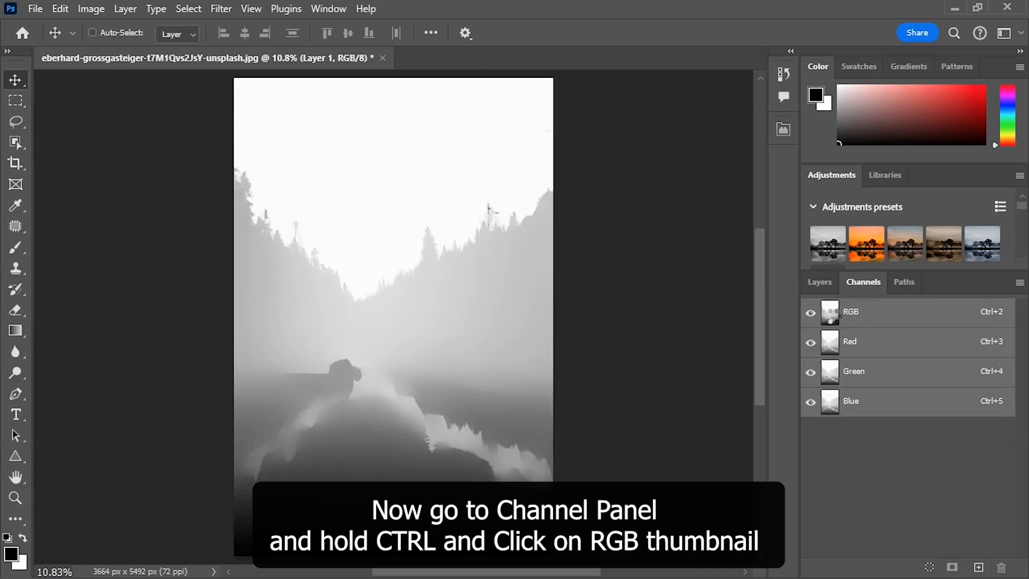
ctrl+click(832, 319)
click(824, 282)
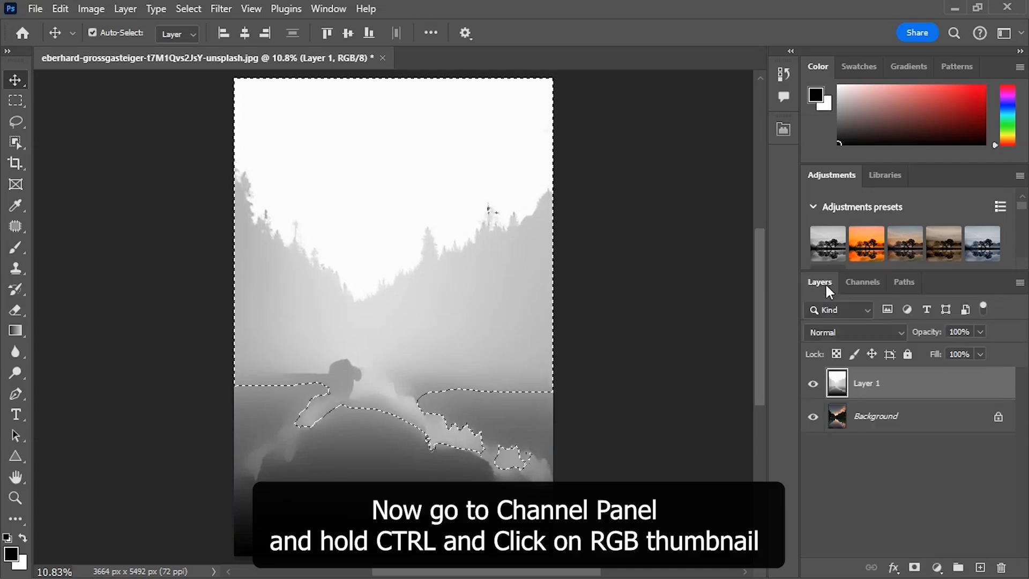
click(813, 383)
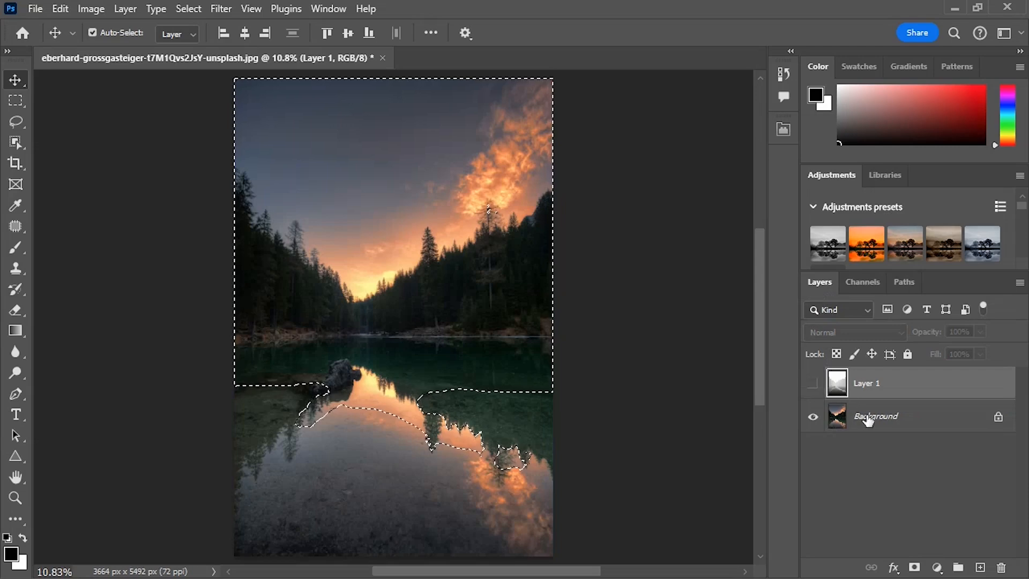
Add a Curves adjustment layer masked by the selection and raise the RGB curve's midpoint strongly to brighten the image.
click(936, 564)
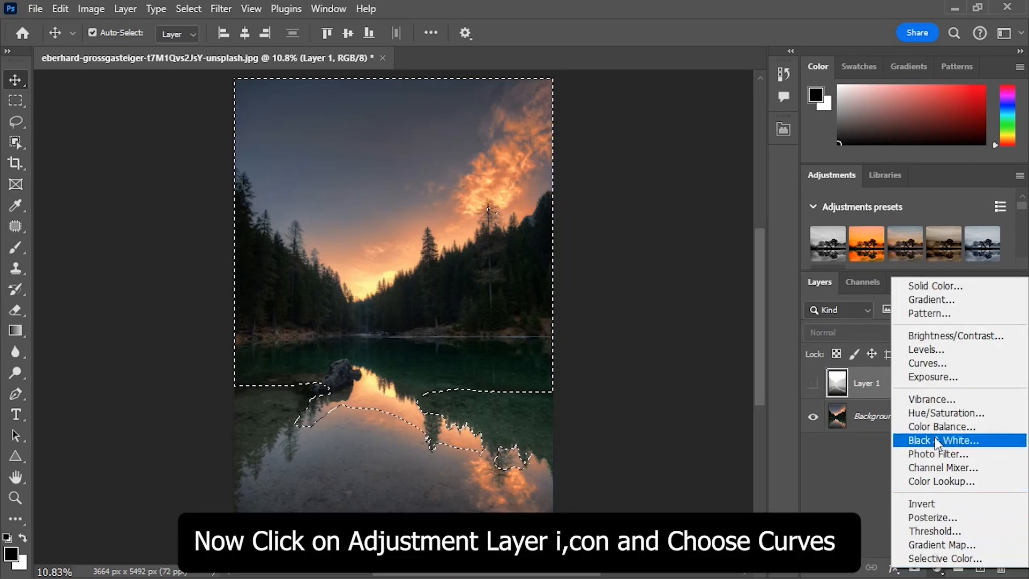
click(930, 369)
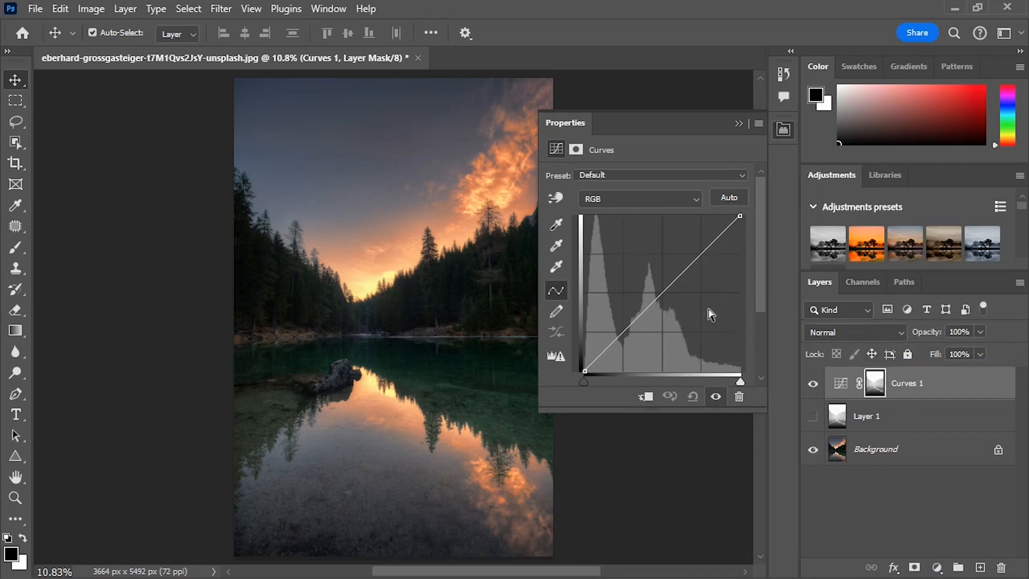
drag(658, 299, 625, 274)
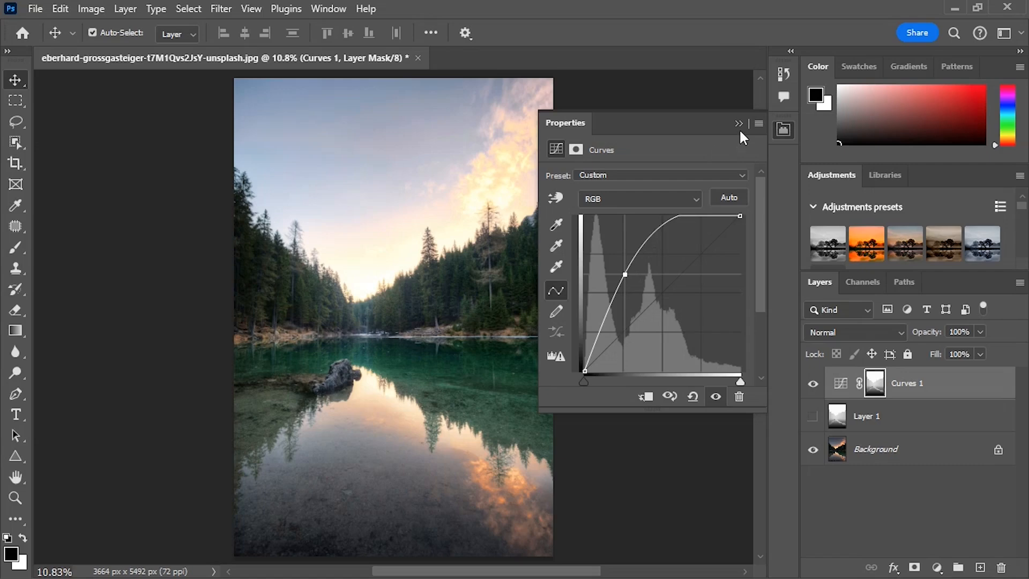
click(739, 124)
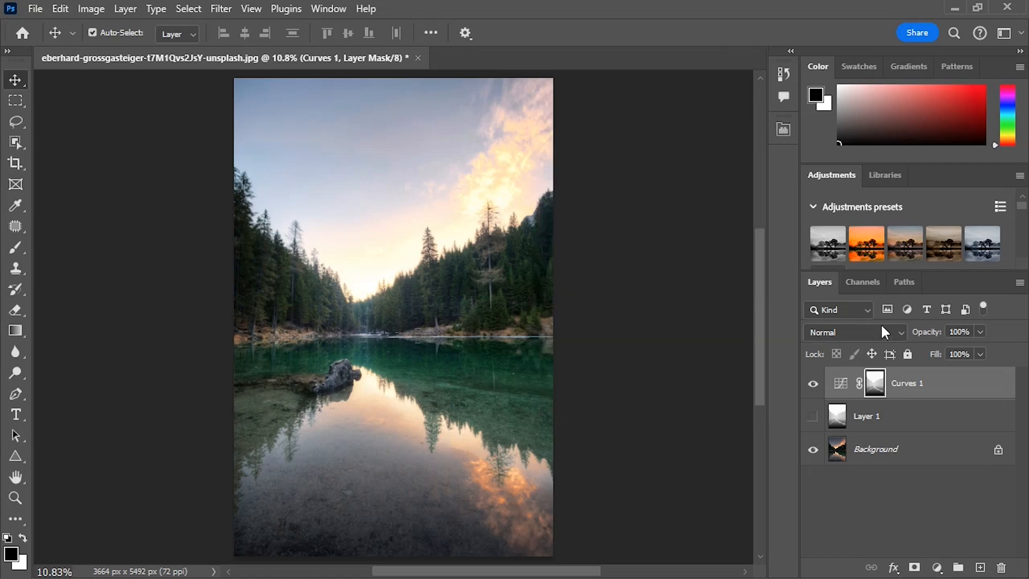
In the Curves layer's blending options, split the Blend If underlying-layer white slider to 0 / 143.
click(945, 384)
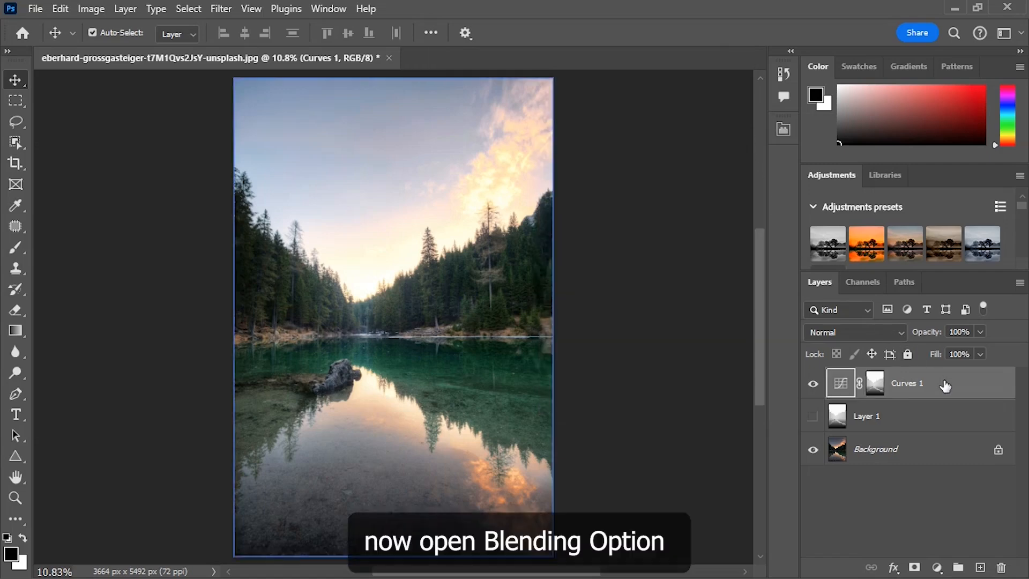
click(894, 567)
click(909, 409)
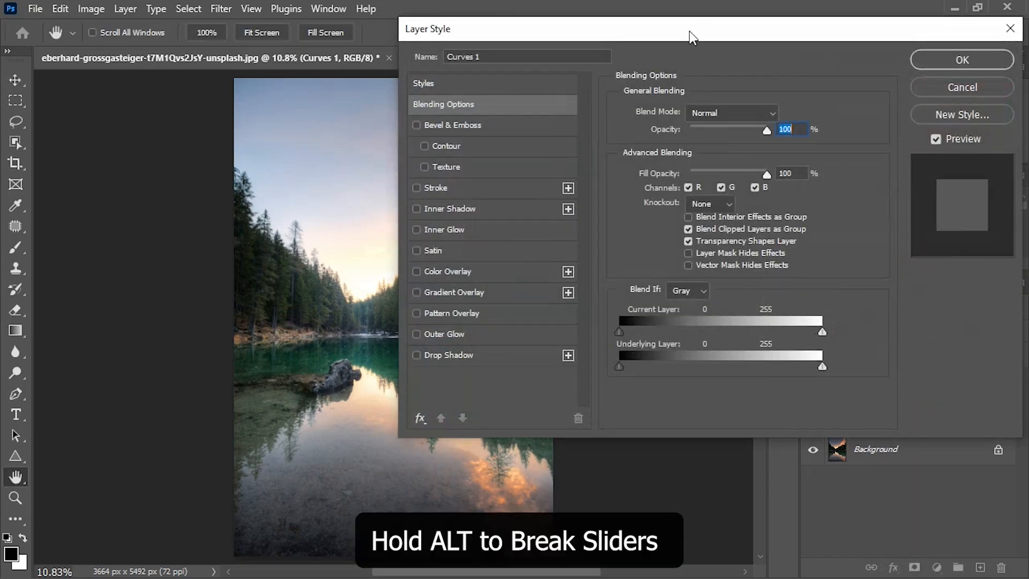
drag(689, 31, 743, 35)
drag(871, 371, 706, 368)
key(alt)
drag(816, 371, 793, 371)
drag(704, 370, 671, 369)
drag(793, 371, 790, 382)
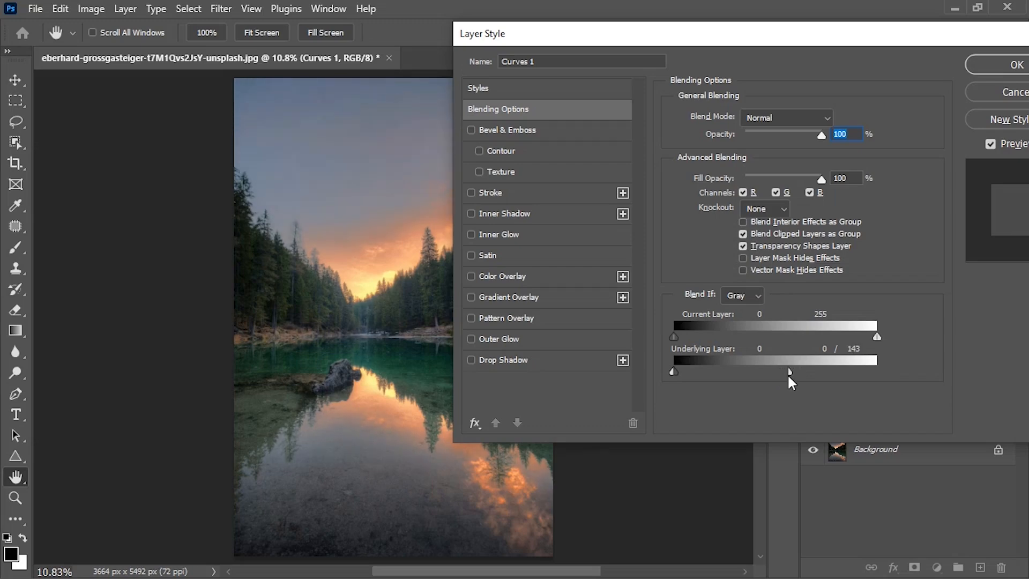
drag(797, 41, 659, 123)
click(855, 153)
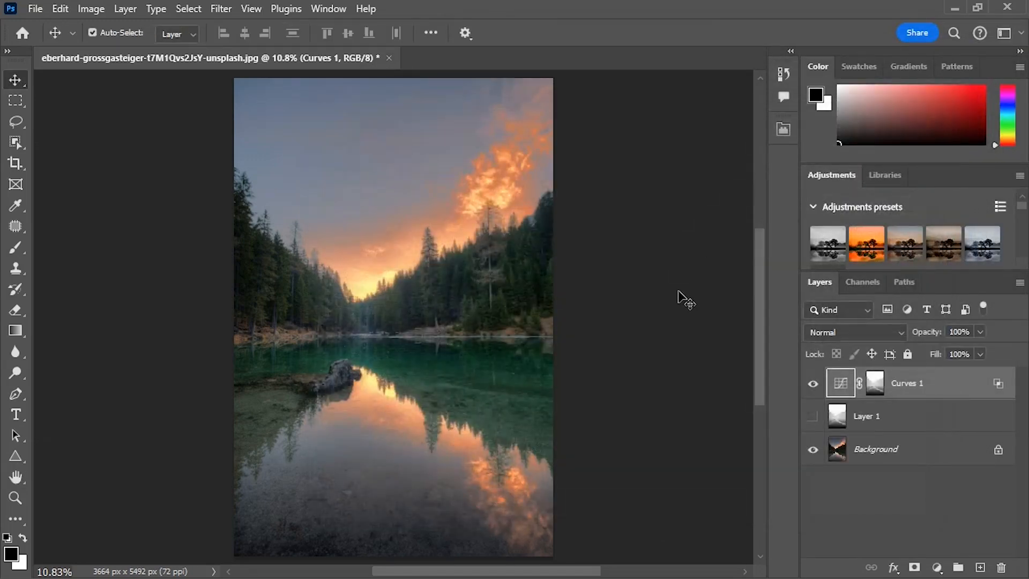
Paint the sky out of the Curves layer mask with a soft black 900 px brush and compare with the layer hidden.
click(874, 382)
click(17, 248)
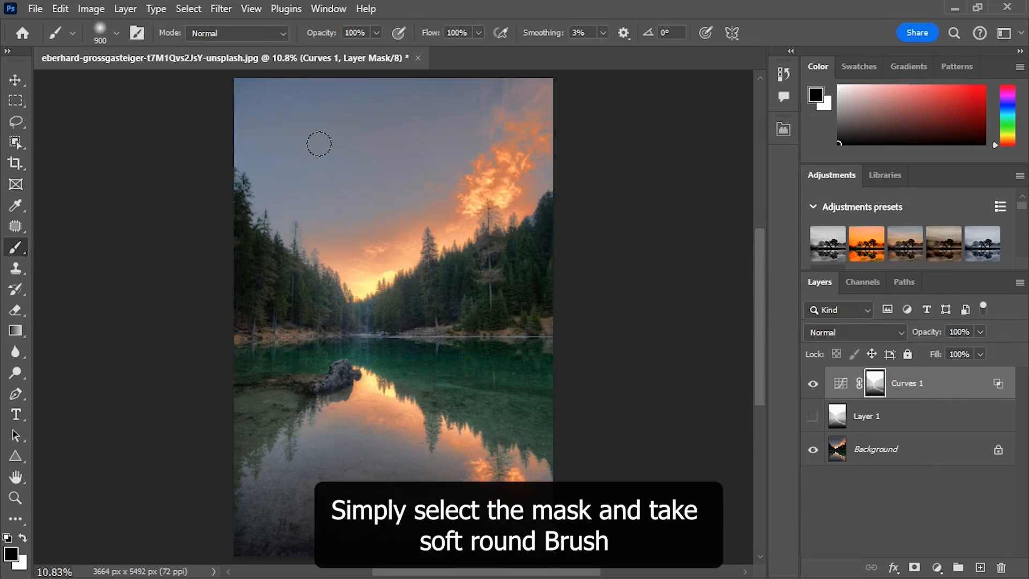
drag(316, 146, 343, 143)
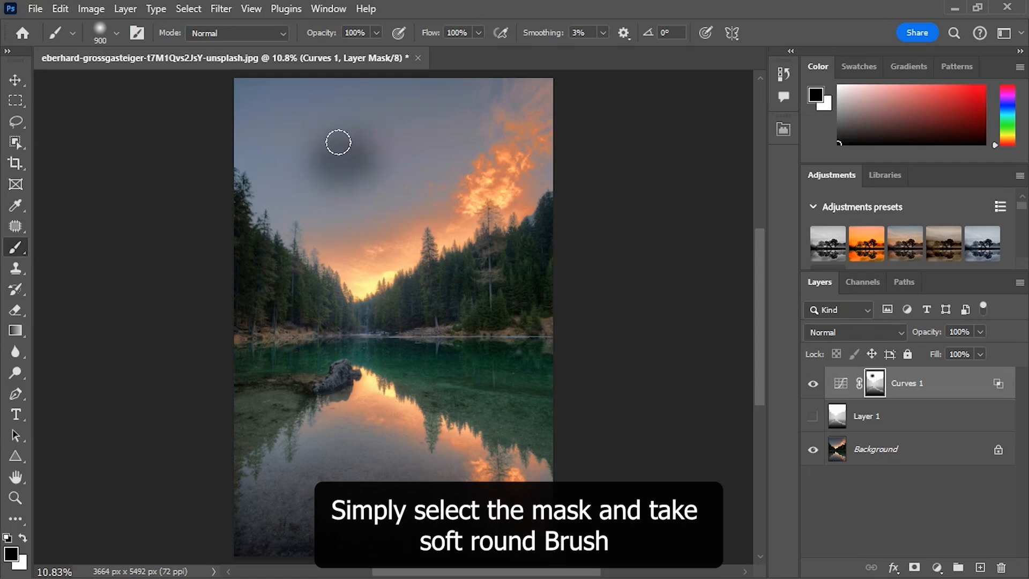
mouse_move(236, 89)
mouse_down()
mouse_move(258, 97)
mouse_move(513, 53)
mouse_move(439, 142)
mouse_move(256, 120)
mouse_move(268, 182)
mouse_move(337, 188)
mouse_move(456, 161)
mouse_move(478, 79)
mouse_move(544, 129)
mouse_move(530, 220)
mouse_move(521, 188)
mouse_up()
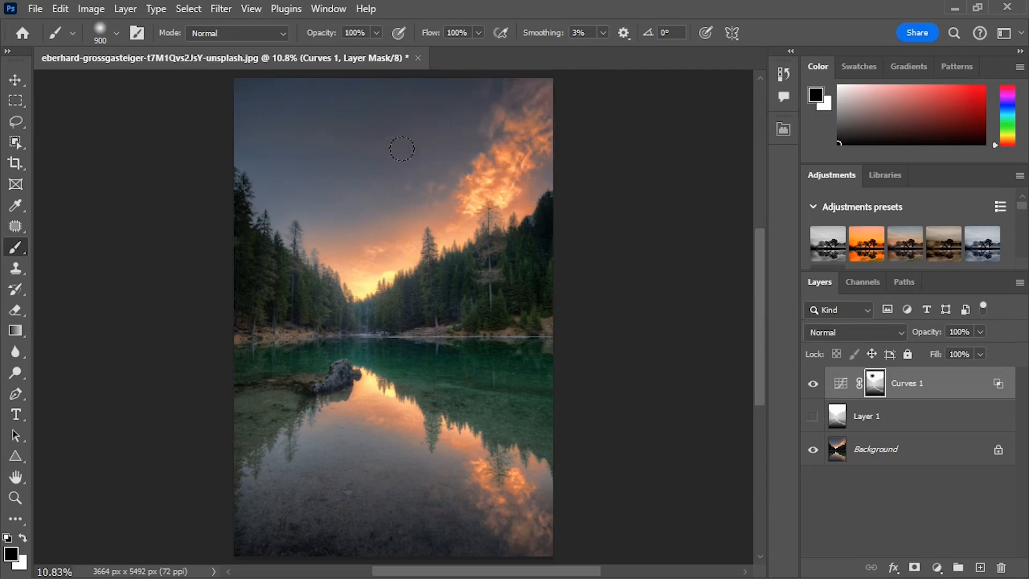
click(16, 84)
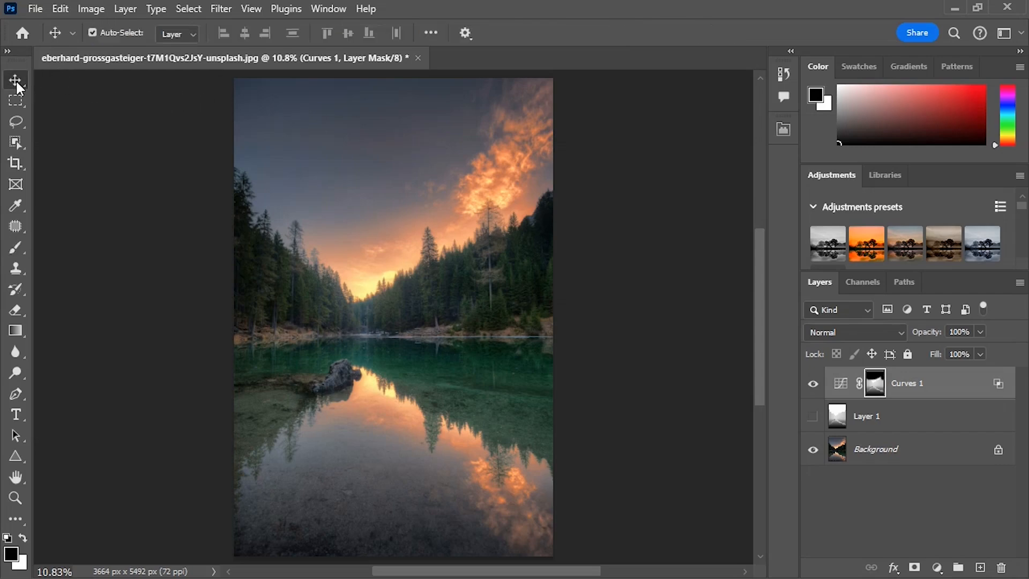
click(813, 383)
click(813, 384)
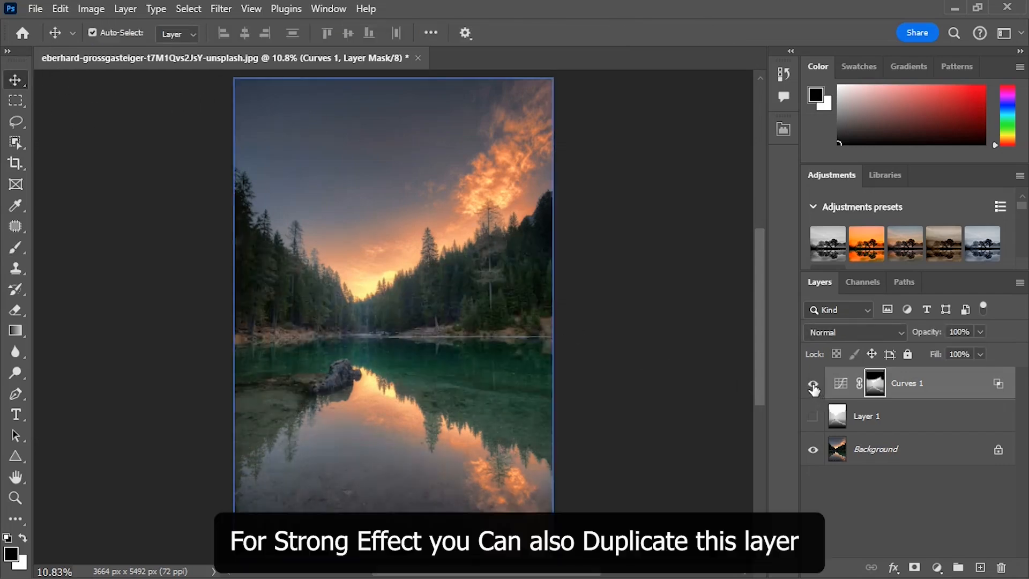
Duplicate the Curves layer and pull the copy's curve point down toward the diagonal for a gentler brightening.
drag(960, 385, 981, 564)
double_click(840, 383)
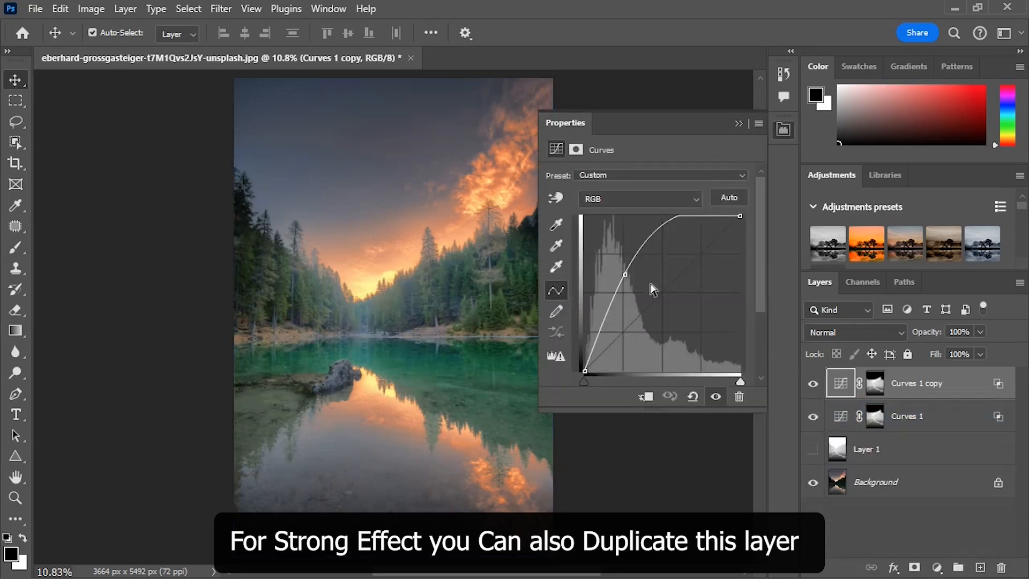
drag(625, 274, 643, 284)
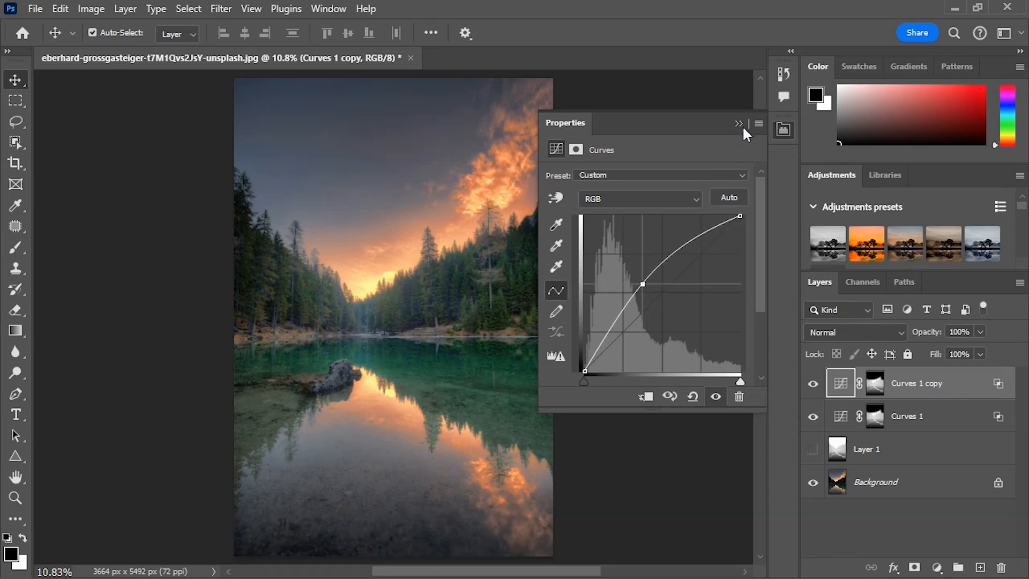
click(740, 123)
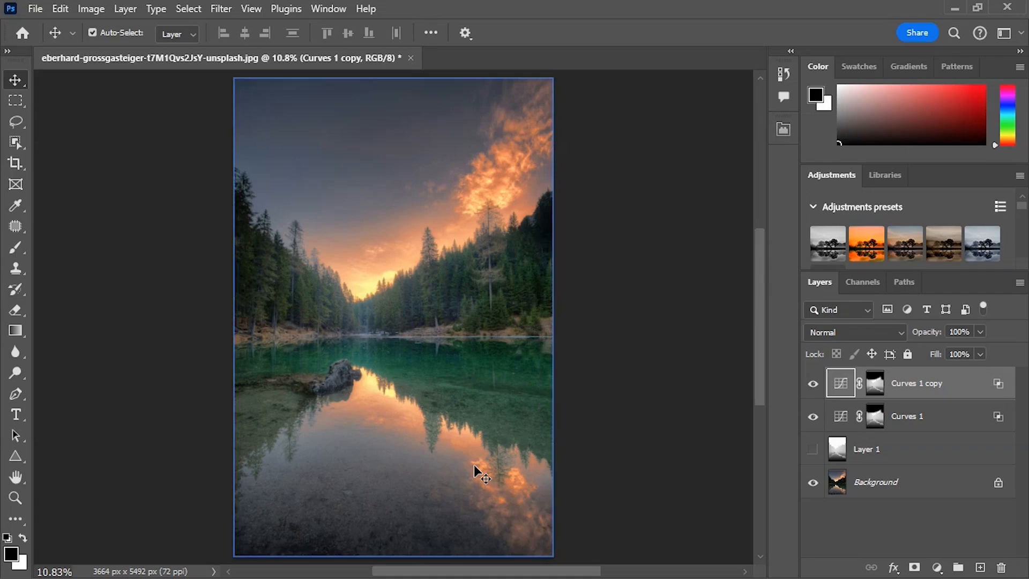
Add a Brightness/Contrast adjustment layer with the contrast set to 34.
click(937, 567)
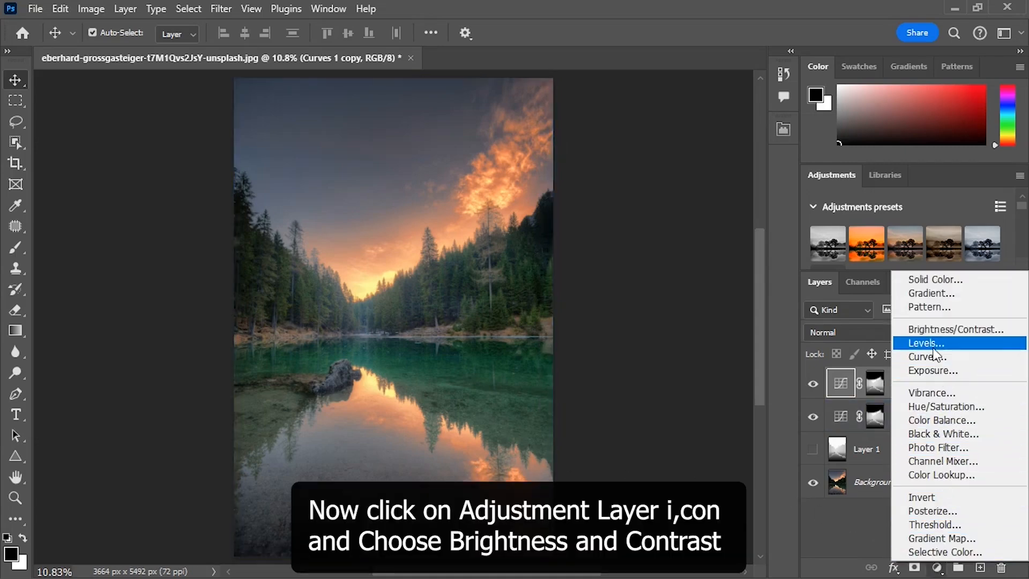
click(929, 329)
drag(647, 253, 679, 250)
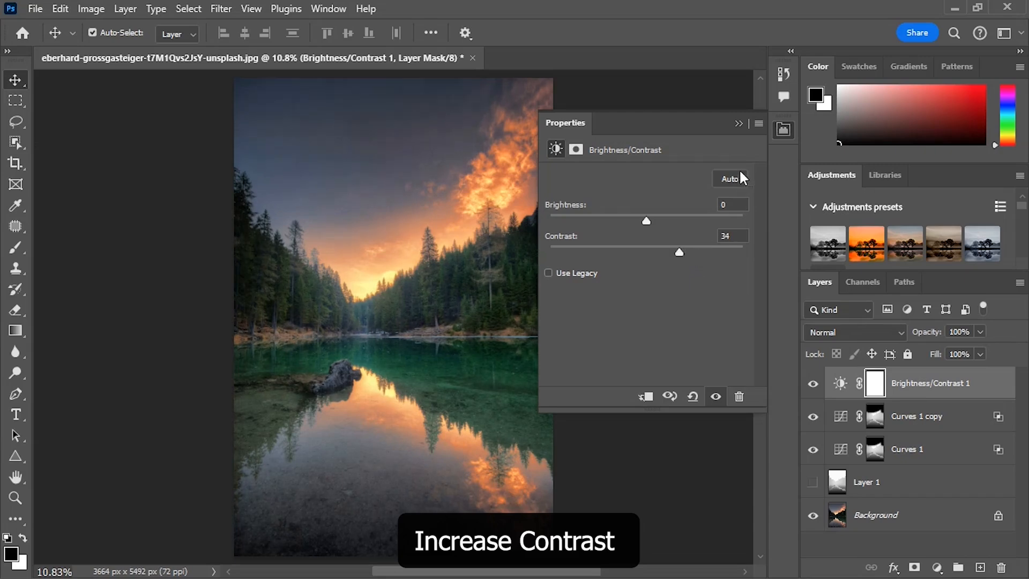
click(738, 124)
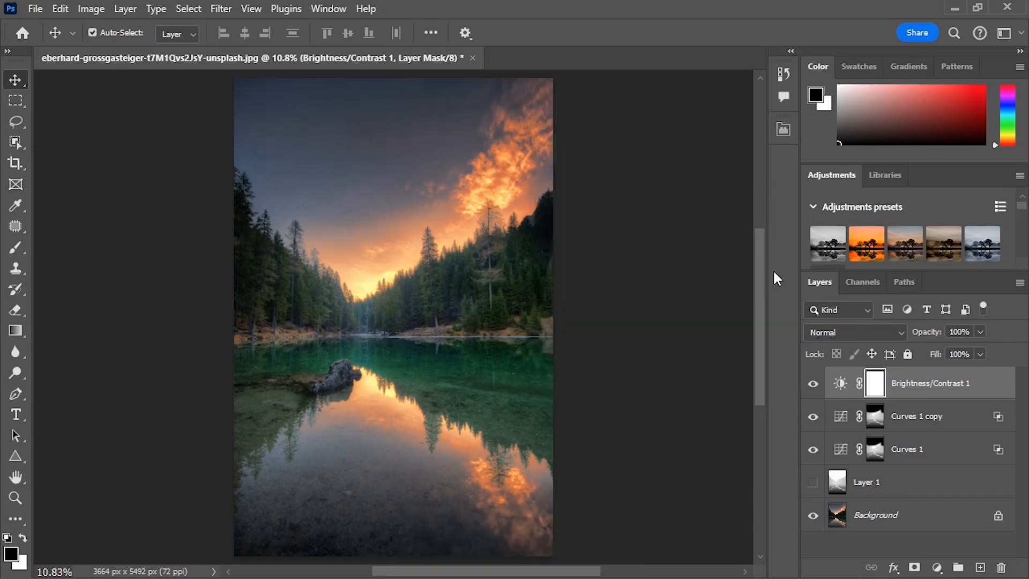
Create a new layer and draw a radial gradient glow at the horizon in pale yellow sampled from the sunset highlights.
click(980, 567)
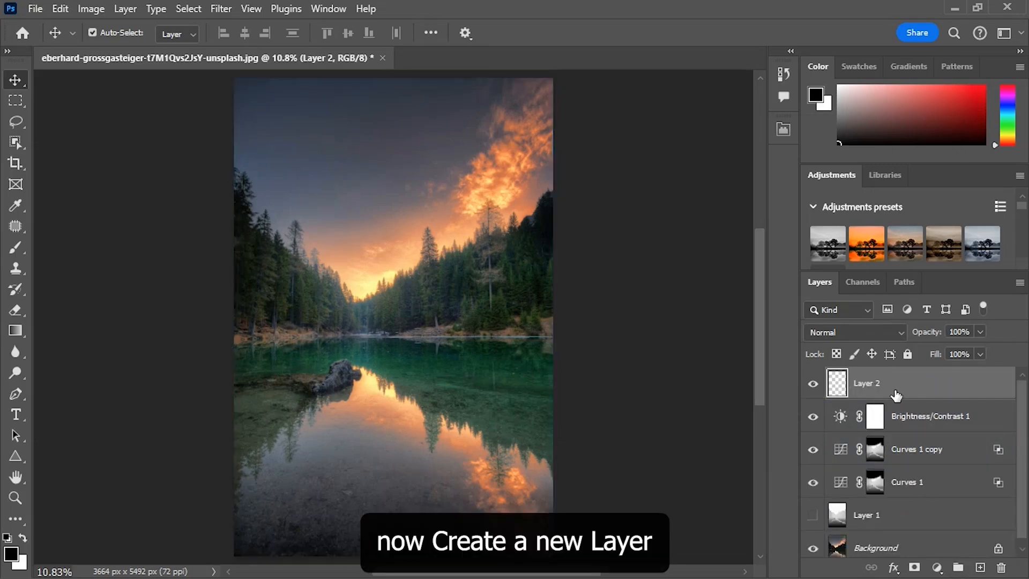
click(24, 326)
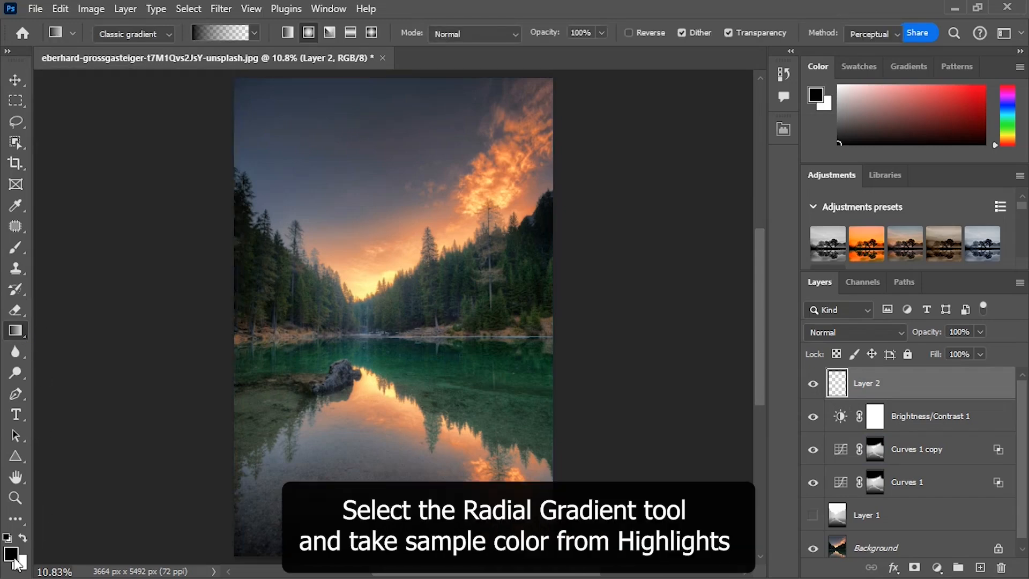
alt+click(364, 295)
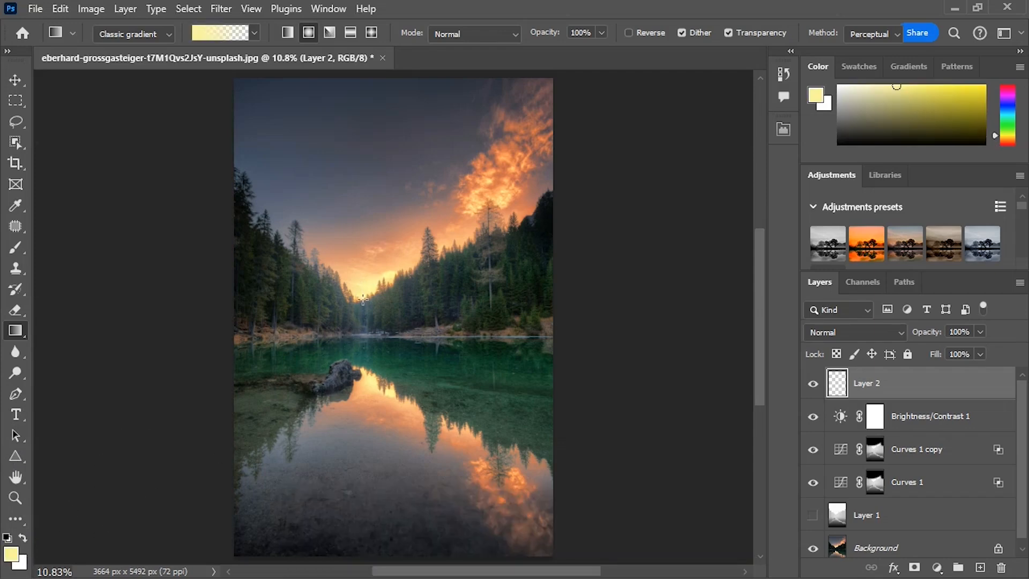
drag(364, 334, 367, 354)
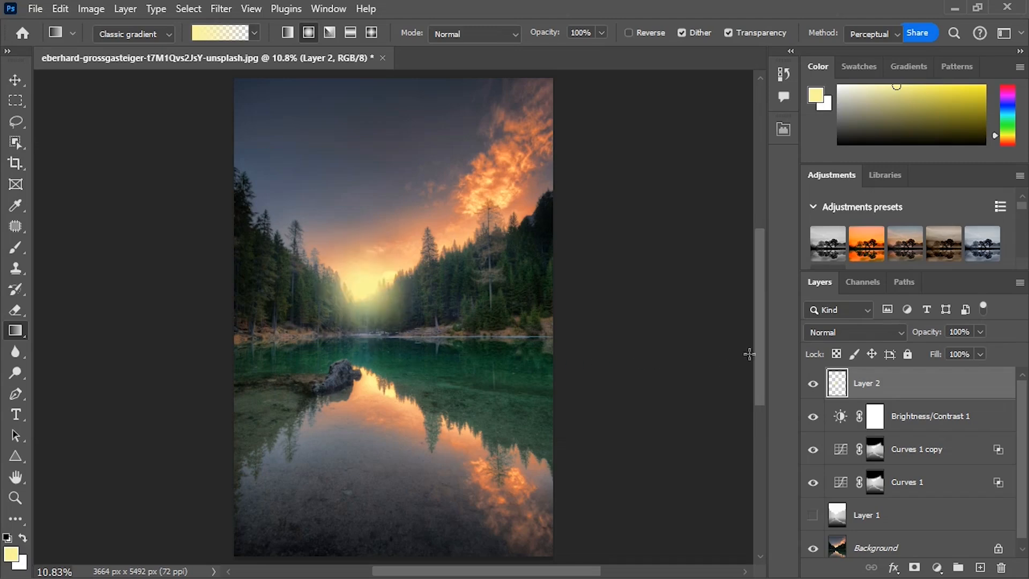
Set the glow layer's blend mode to Soft Light and add more radial gradient glows around the horizon and nearby trees.
click(822, 331)
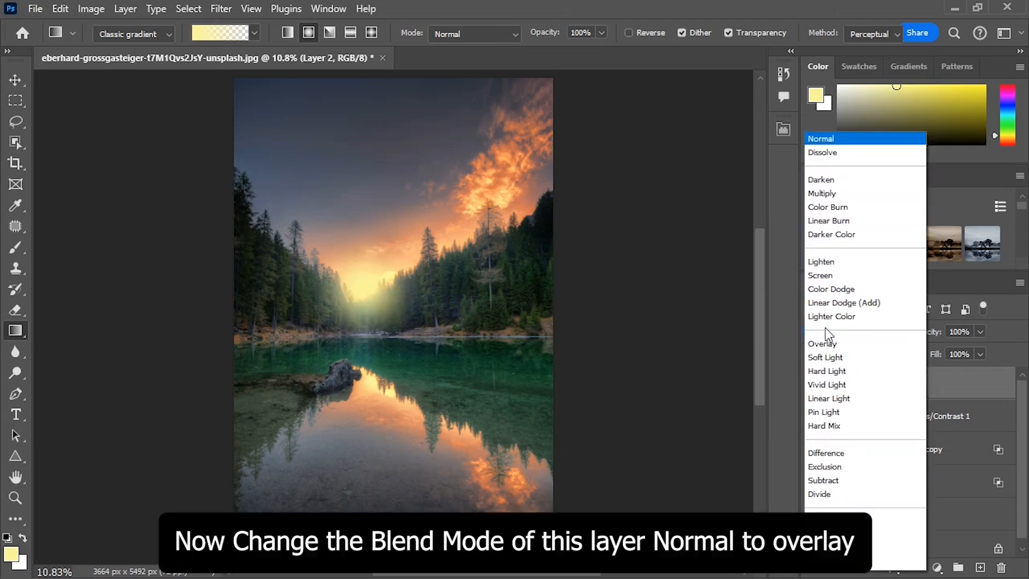
click(829, 357)
drag(360, 293, 359, 334)
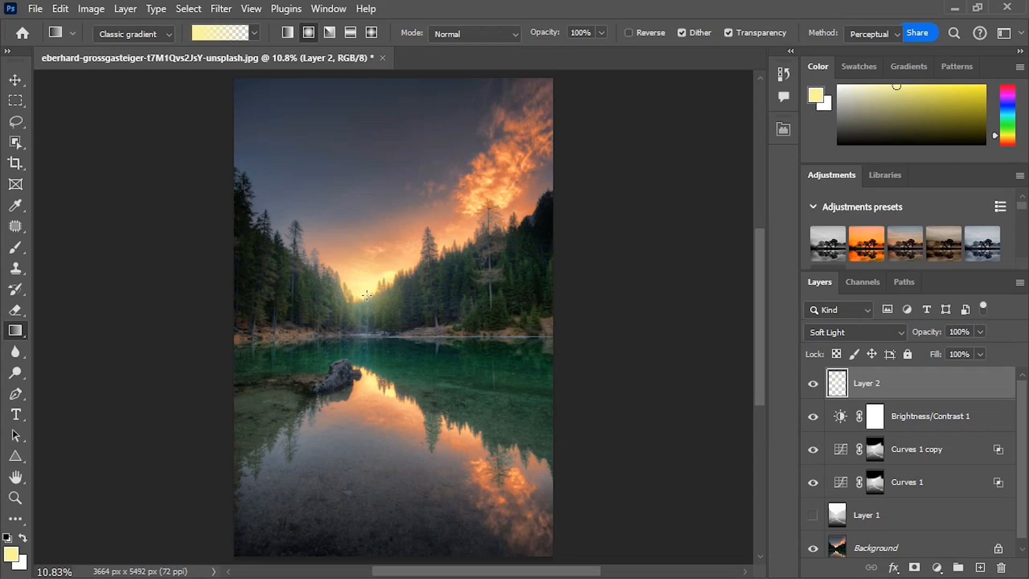
drag(342, 299, 326, 321)
Compare the image with and without the glow layer, and the original background against the full edit.
click(814, 384)
click(814, 384)
click(814, 385)
click(814, 384)
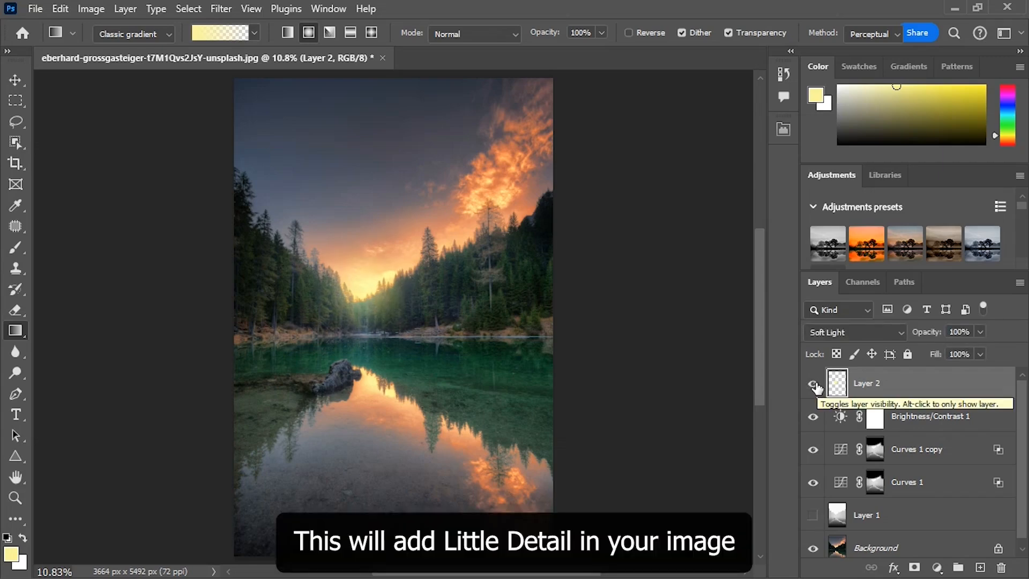
alt+click(813, 549)
alt+click(812, 554)
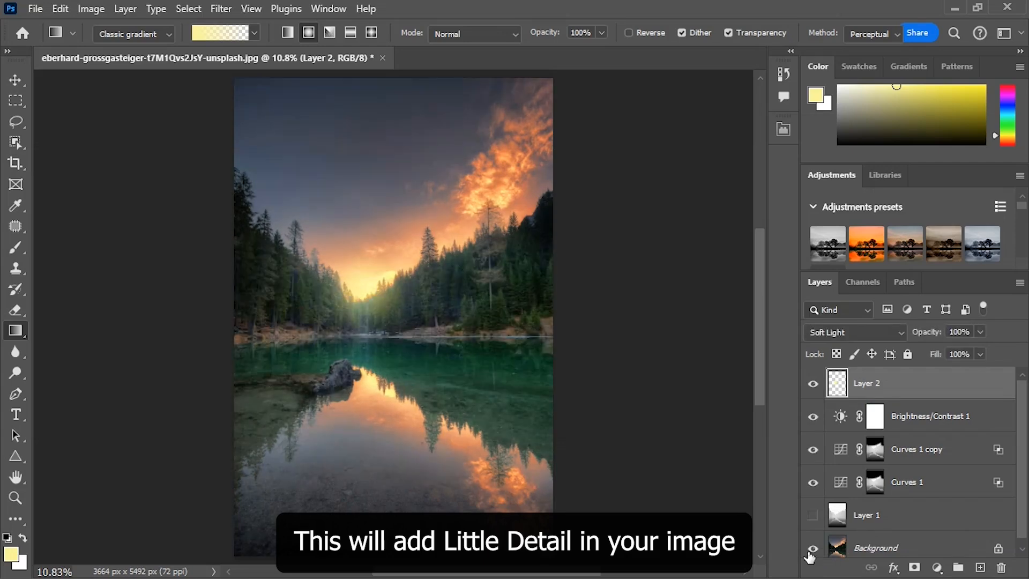
alt+click(812, 551)
alt+click(812, 552)
alt+click(812, 552)
alt+click(812, 552)
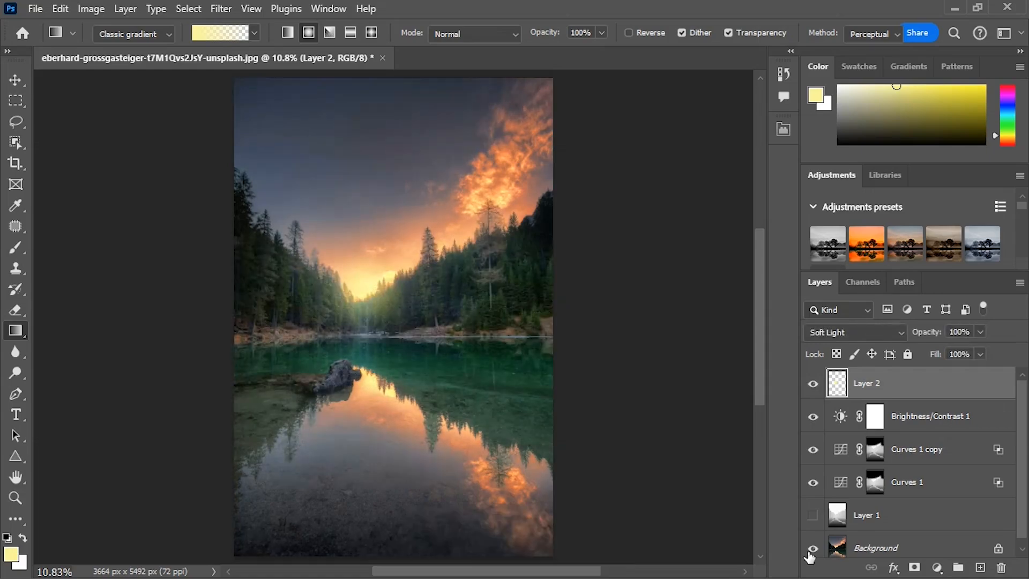